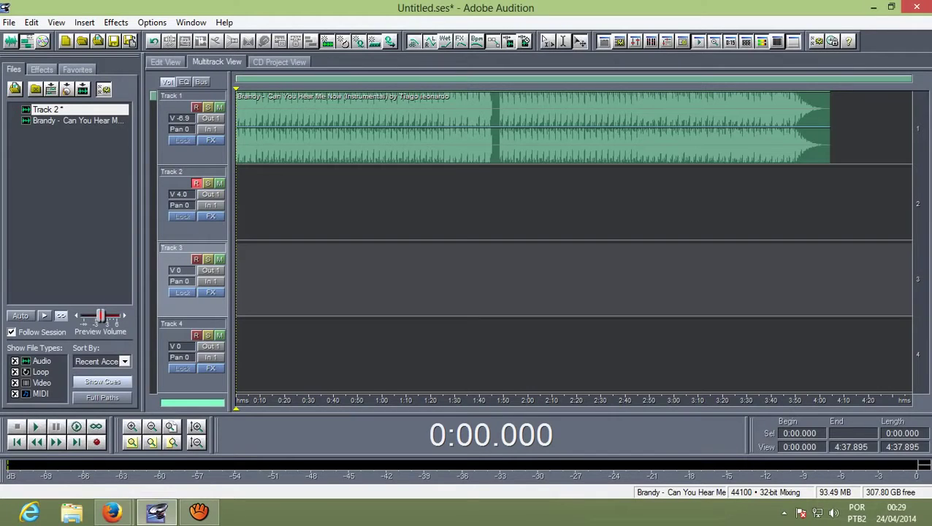
Step: Record a vocal take about 16 seconds long on Track 2 while the instrumental on Track 1 plays
click(531, 127)
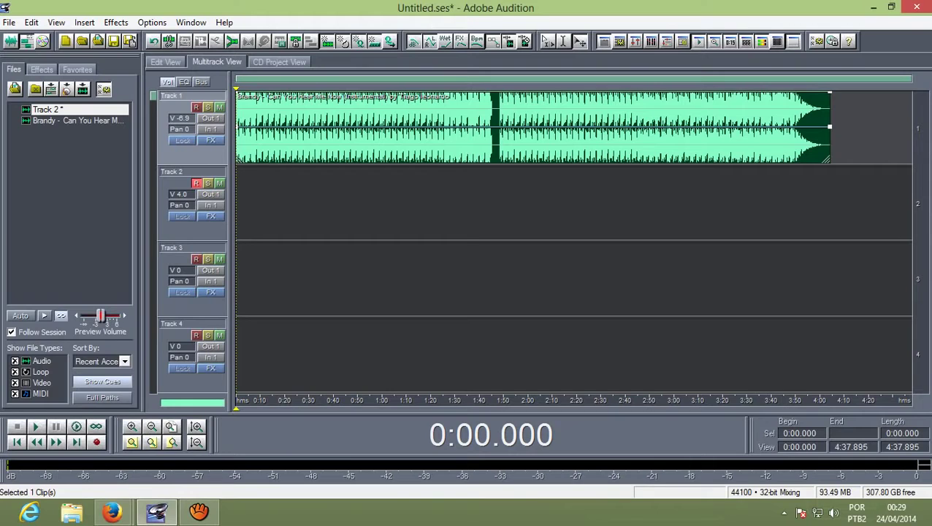
click(97, 442)
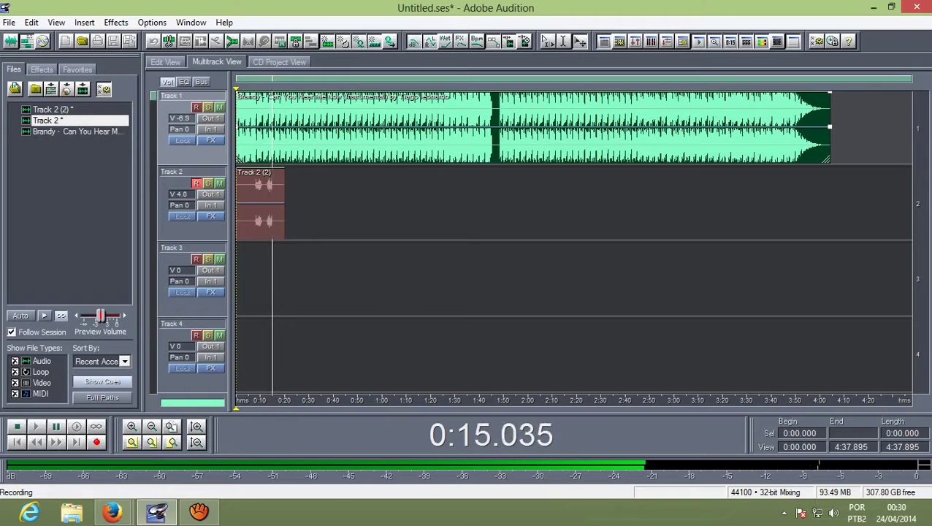
key(space)
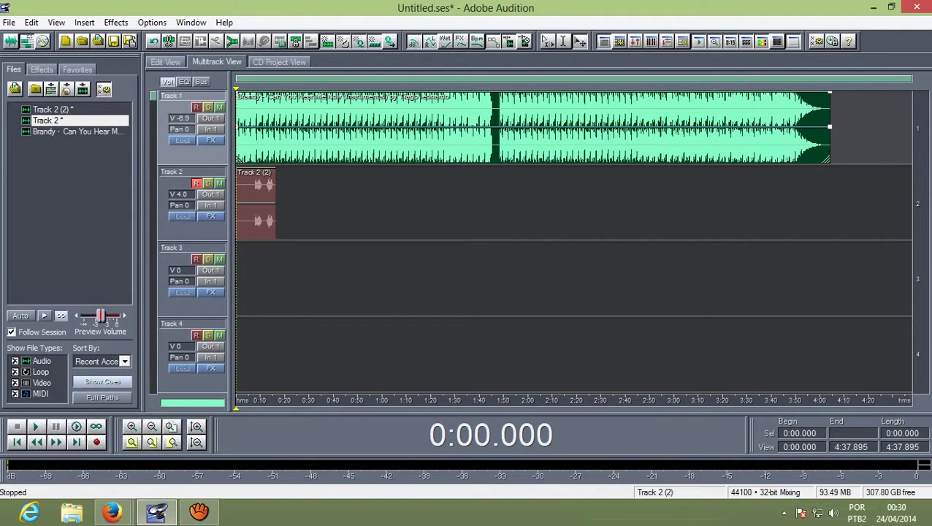
click(256, 203)
click(532, 127)
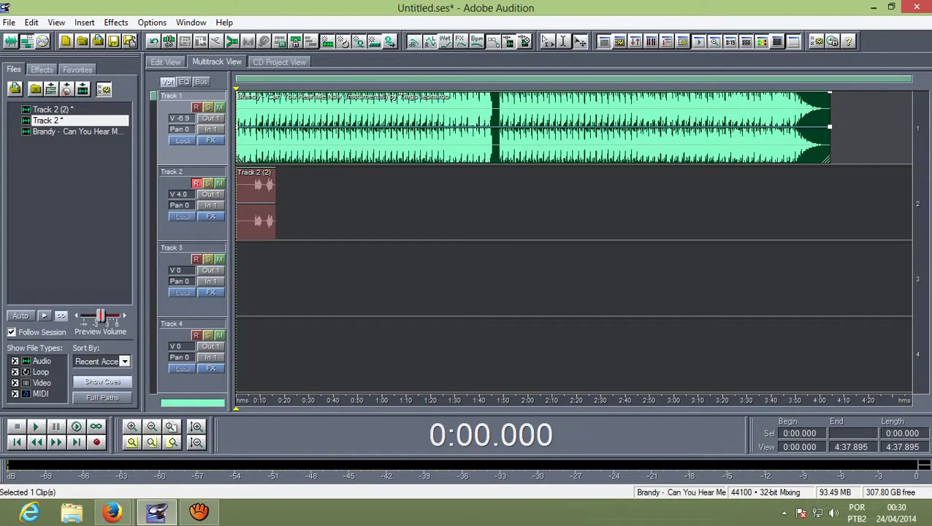
Step: Set the volume of Track 2 to 7 dB
drag(236, 88, 253, 88)
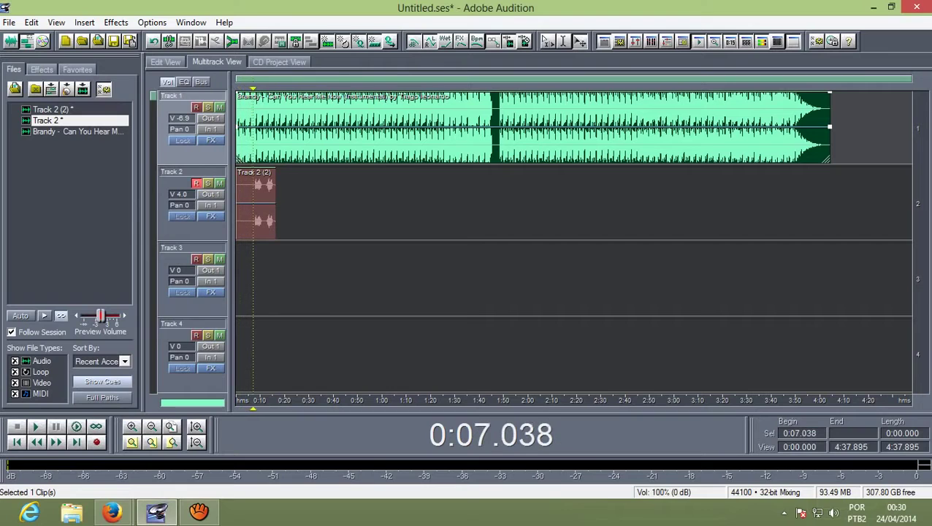
scroll(253, 88, up, 8)
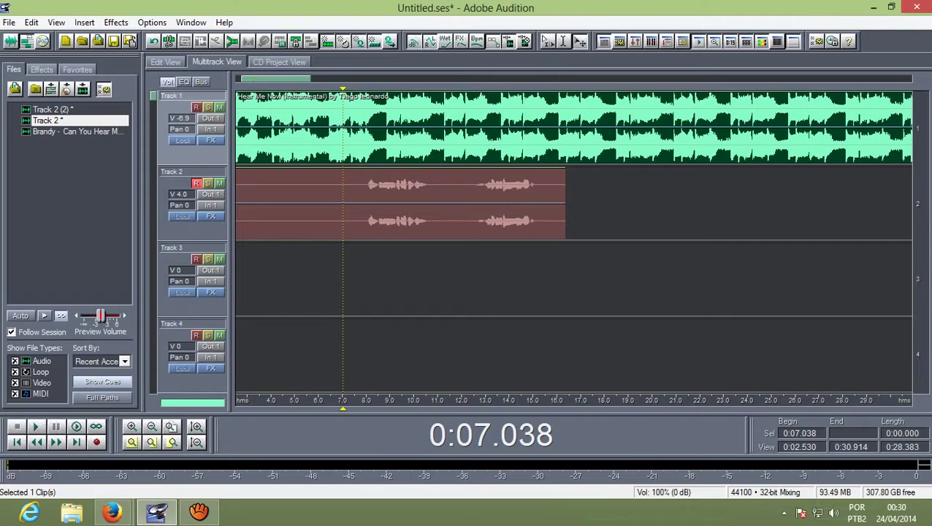
scroll(573, 241, down, 2)
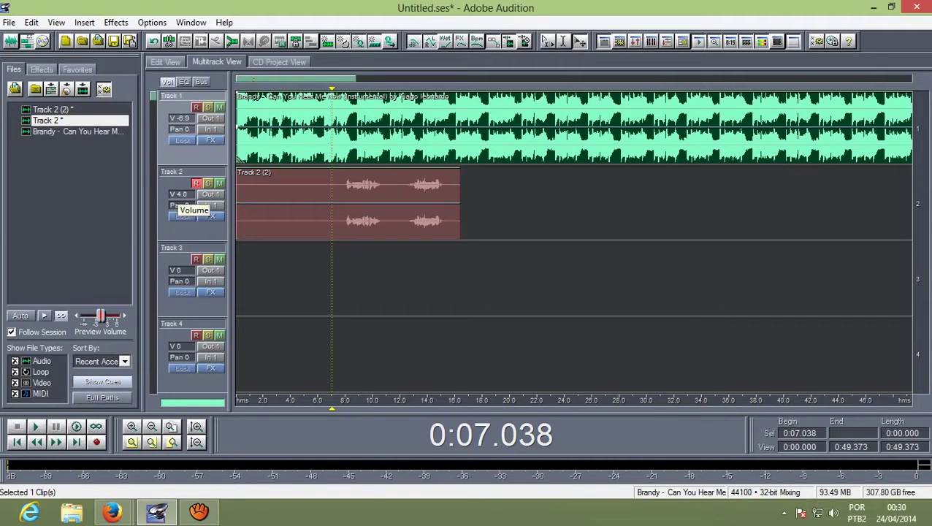
right_click(179, 194)
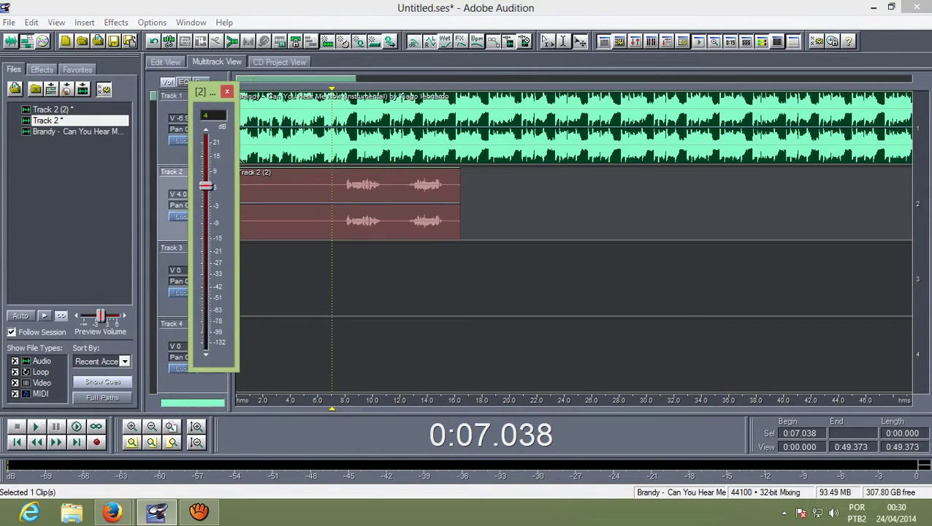
drag(206, 186, 206, 176)
click(226, 91)
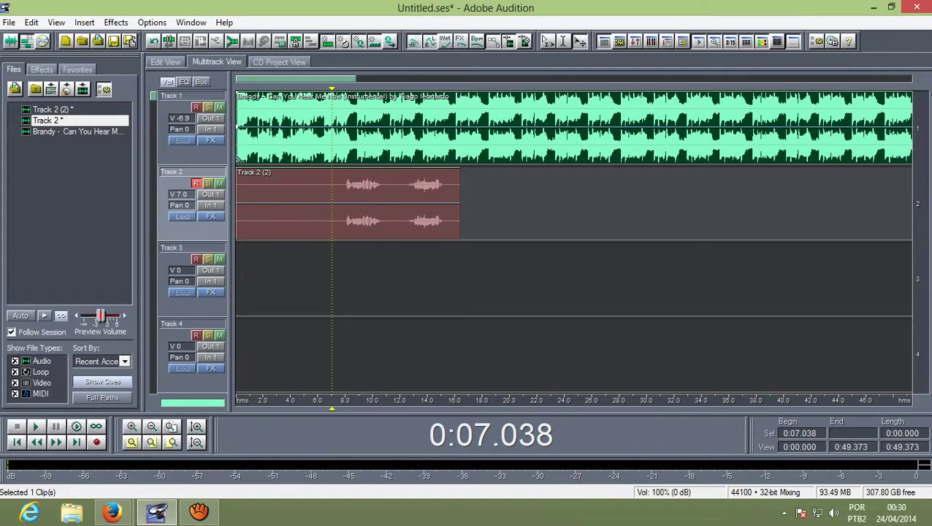
Step: Play the instrumental and vocal together from about 1.6 seconds to check the vocal level
key(Left)
key(space)
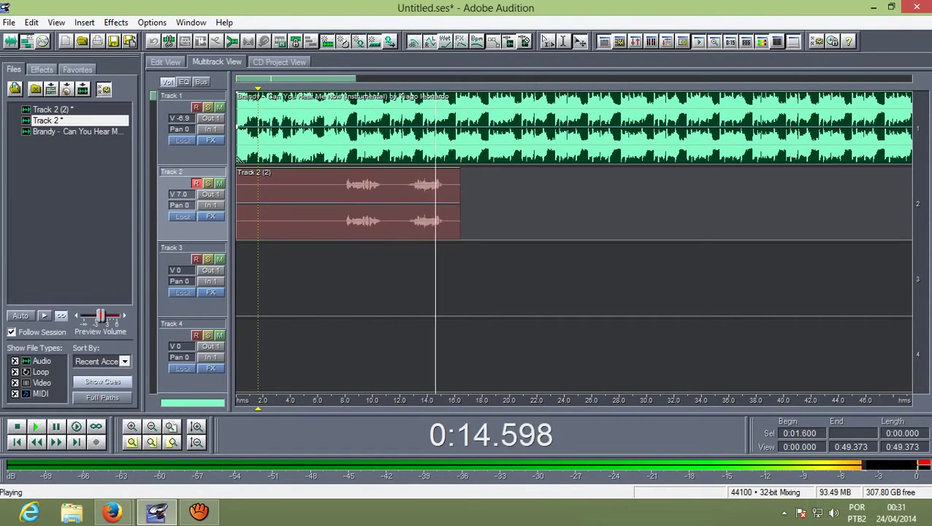
key(space)
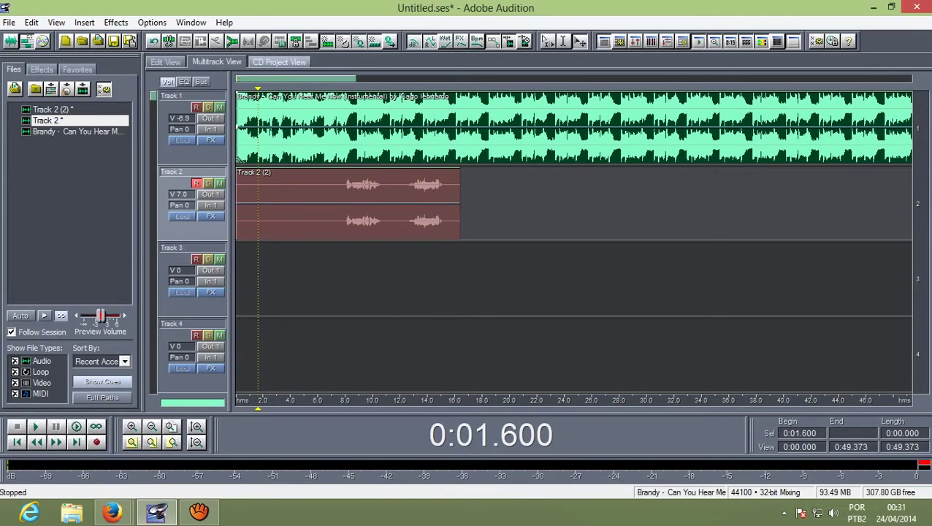
Step: Trim the silence around the vocal clip on Track 2 so it runs from about 7.5 to 15.6 seconds
click(316, 202)
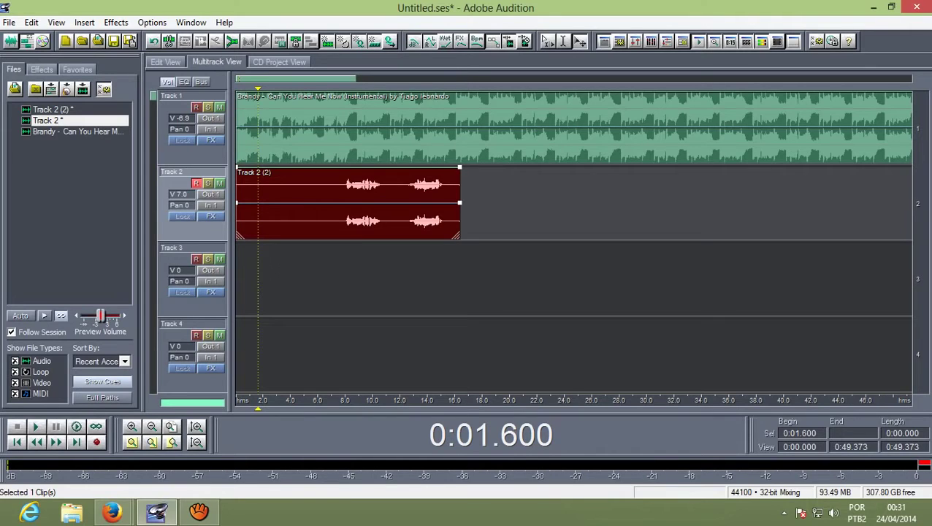
drag(238, 220, 344, 219)
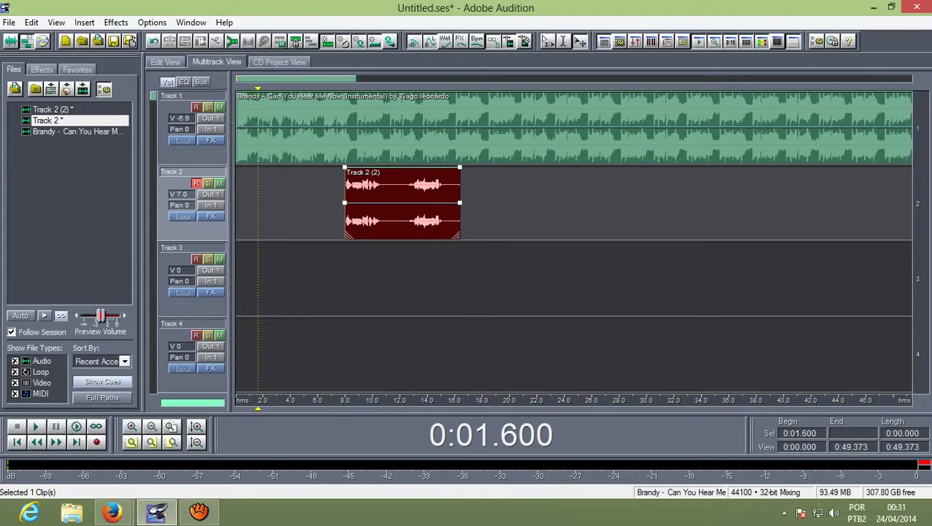
key(Right)
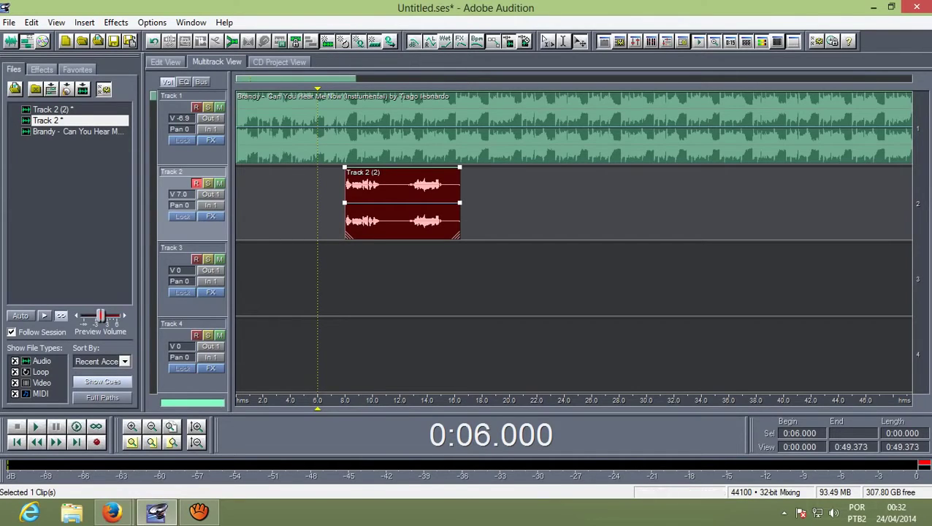
drag(347, 235, 339, 203)
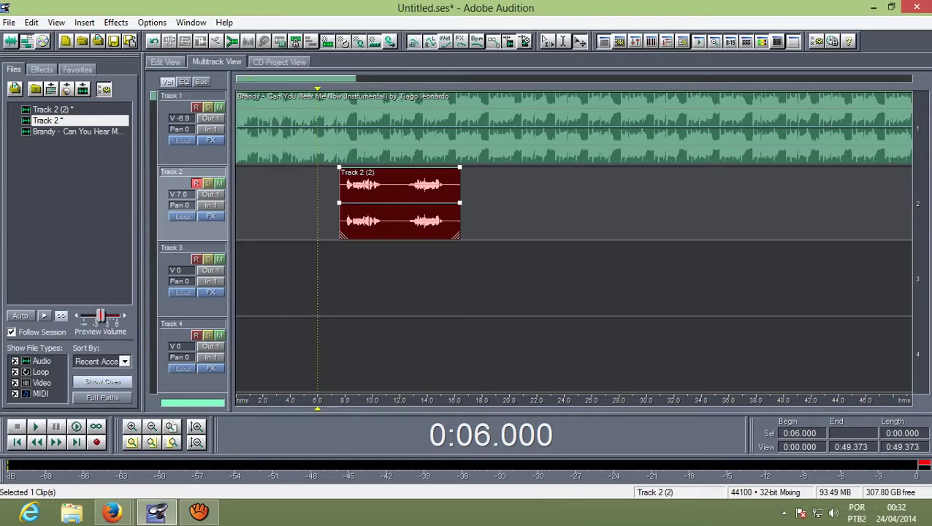
drag(460, 203, 450, 203)
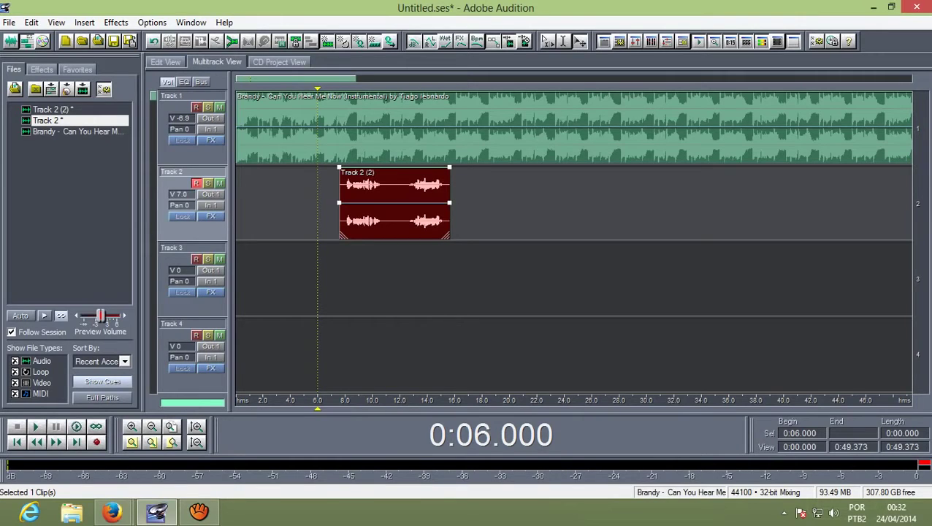
Step: Place the playback cursor at the start of the trimmed vocal clip and examine its waveform at sample-level detail
drag(317, 88, 339, 88)
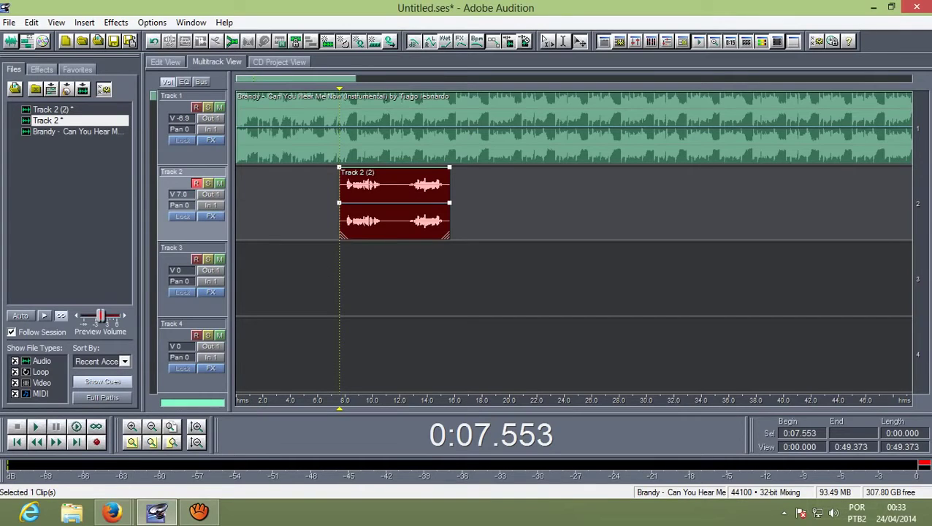
scroll(339, 202, up, 6)
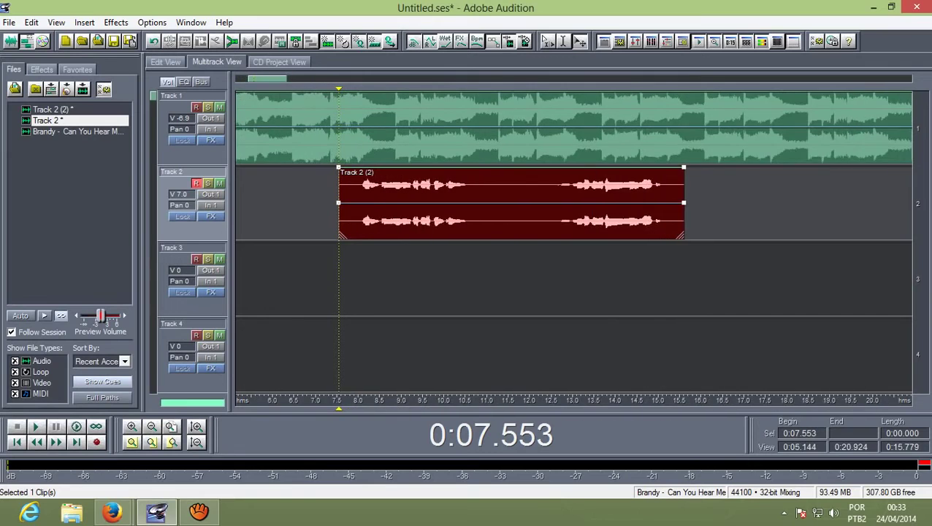
key(equal)
key(equal)
key(equal)
key(equal)
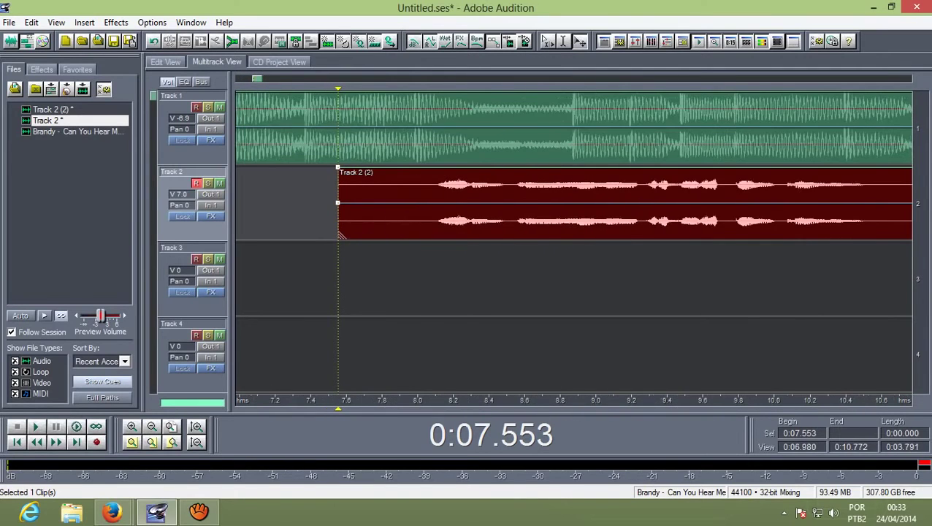
key(equal)
key(equal)
key(equal)
key(equal)
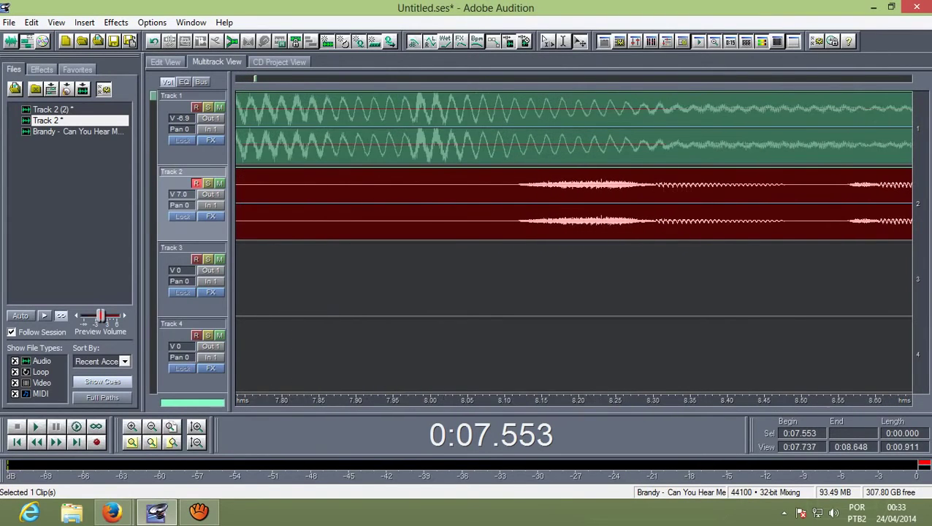
key(equal)
key(equal)
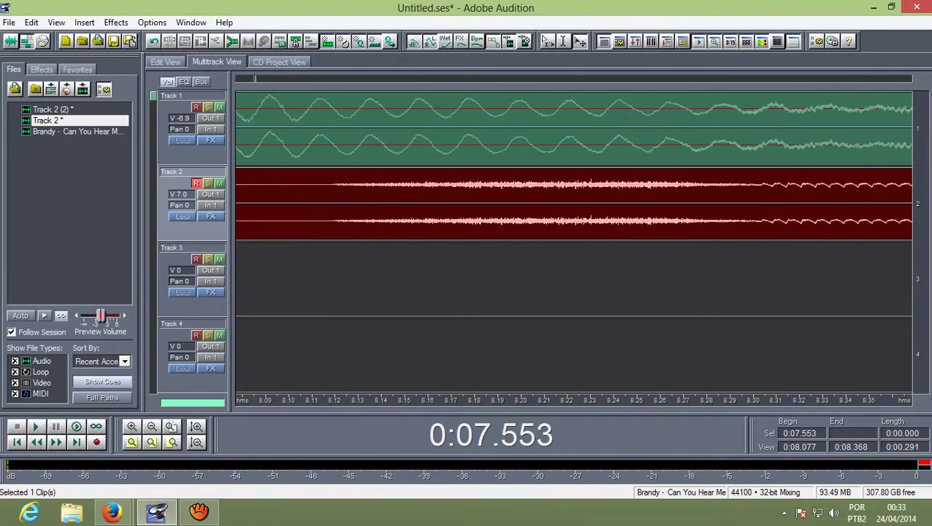
key(equal)
key(equal)
key(equal)
key(equal)
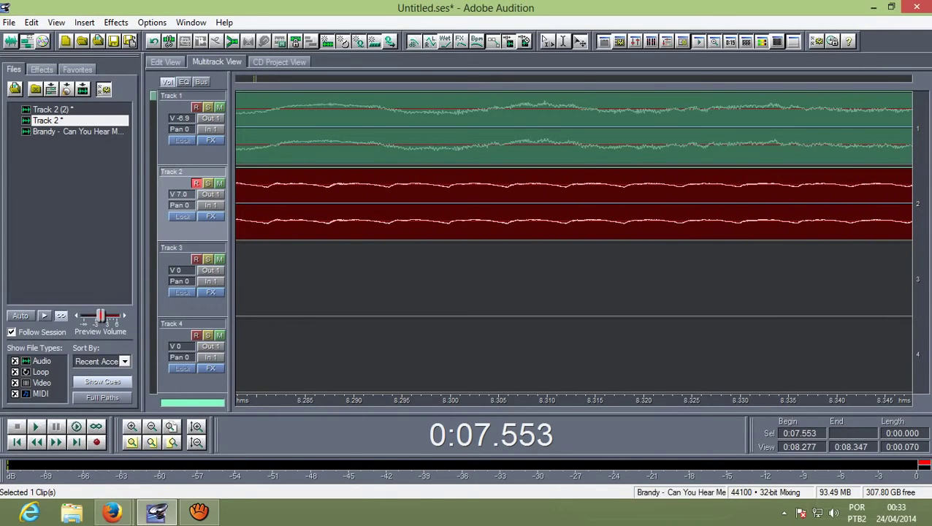
scroll(535, 128, down, 11)
scroll(536, 128, down, 12)
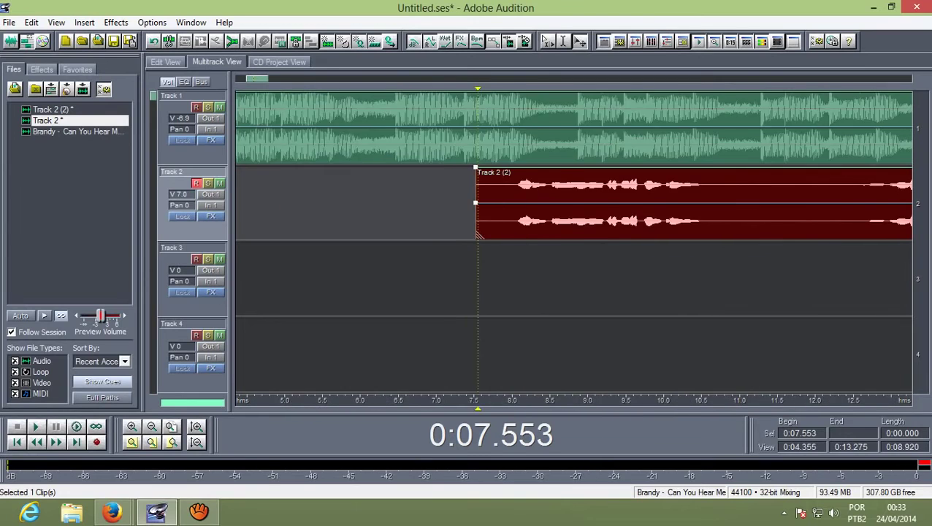
key(minus)
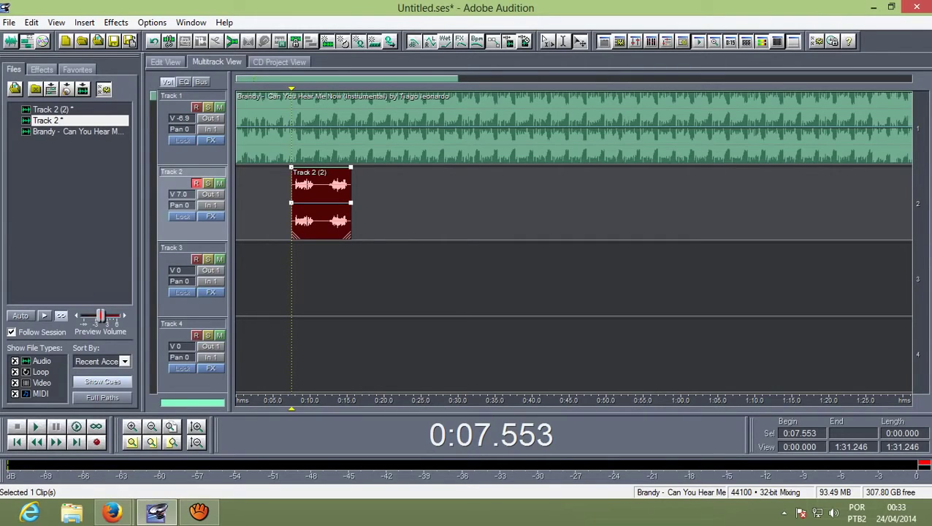
Step: Play the mix from about 5.6 seconds to hear the trimmed vocal clip with the instrumental
drag(292, 88, 277, 88)
key(space)
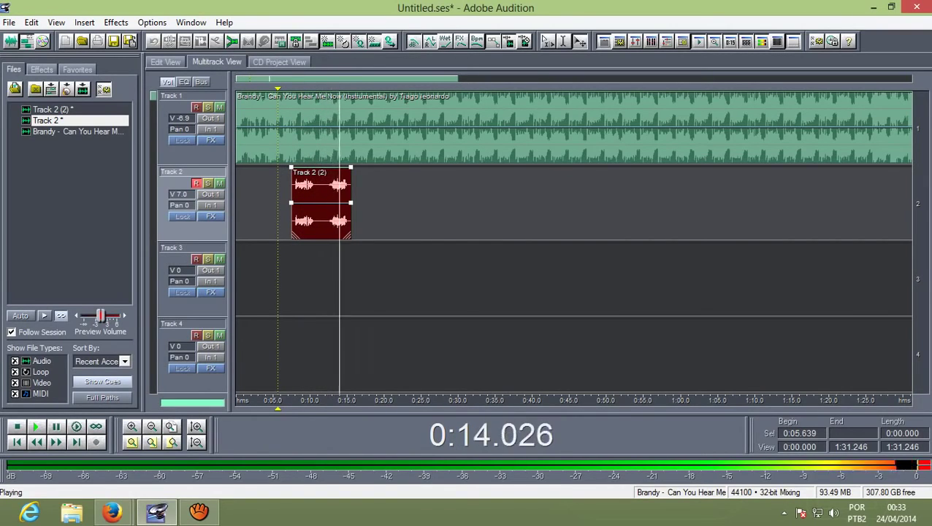
key(space)
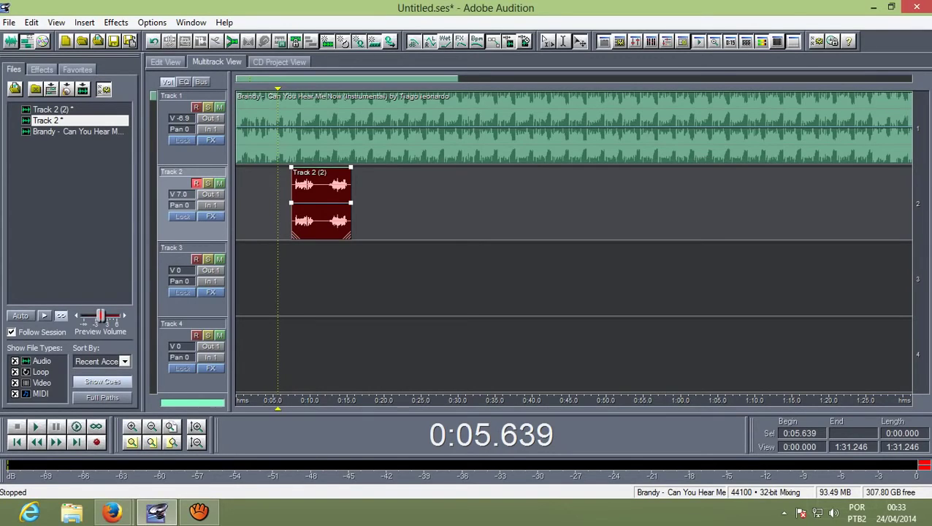
Step: Examine the vocal clip's waveform closely around the 9-second mark
scroll(301, 203, up, 9)
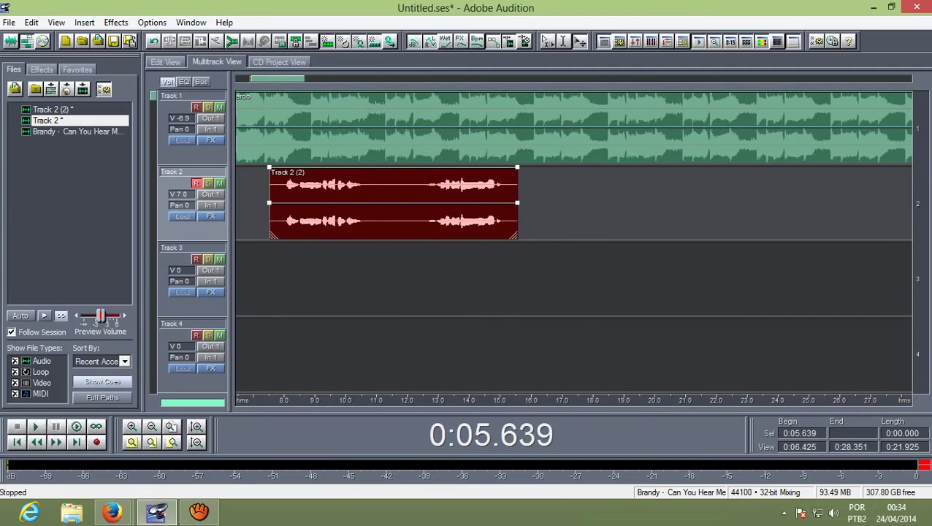
scroll(328, 203, up, 15)
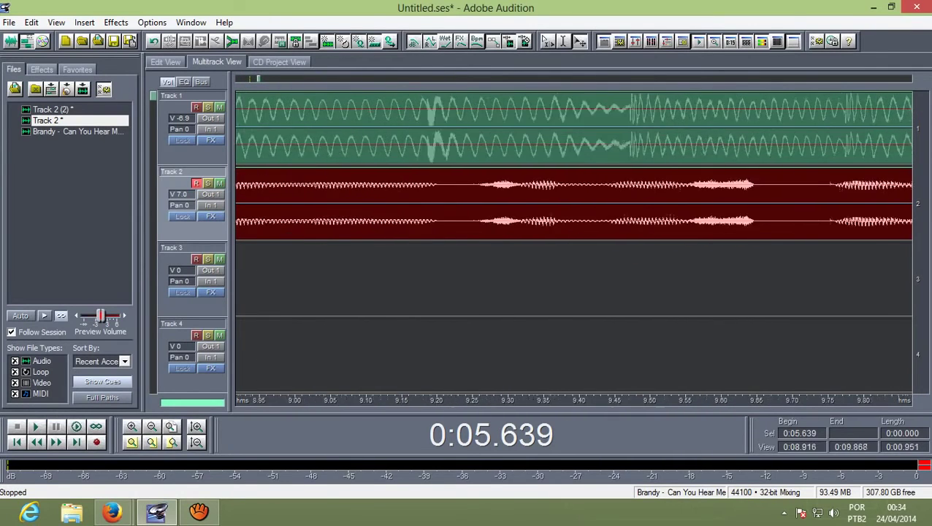
key(ctrl+alt+=)
key(ctrl+alt+=)
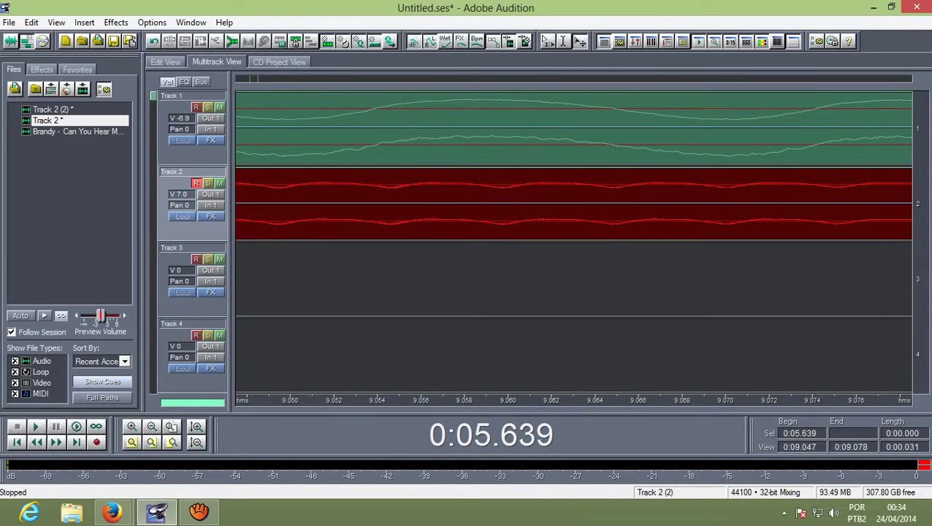
scroll(606, 128, down, 16)
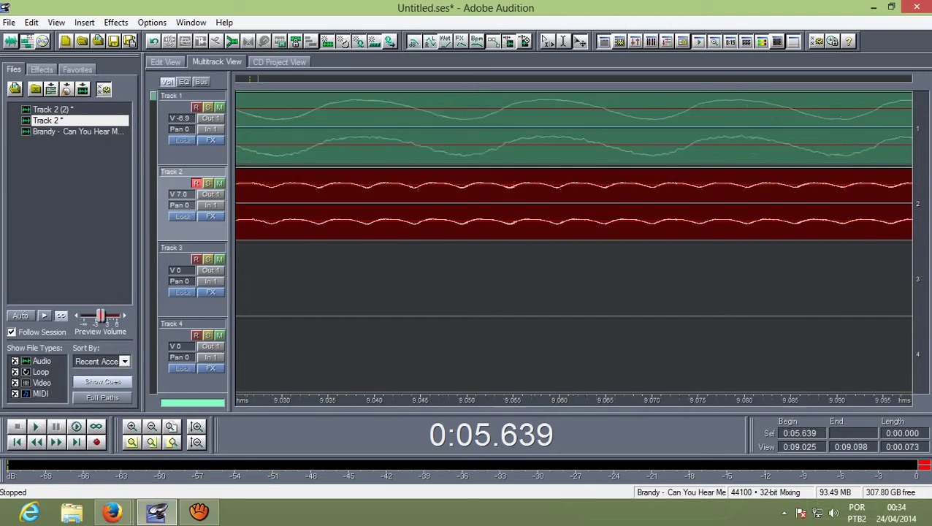
scroll(573, 203, down, 4)
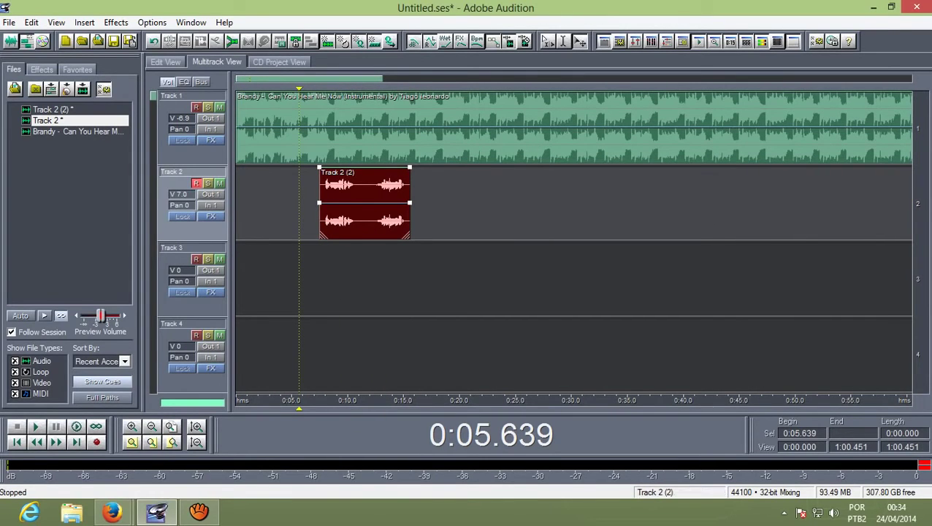
Step: Open the Track 2 vocal clip for waveform editing and inspect the quiet section from about 7.64 seconds, before the first phrase
double_click(341, 180)
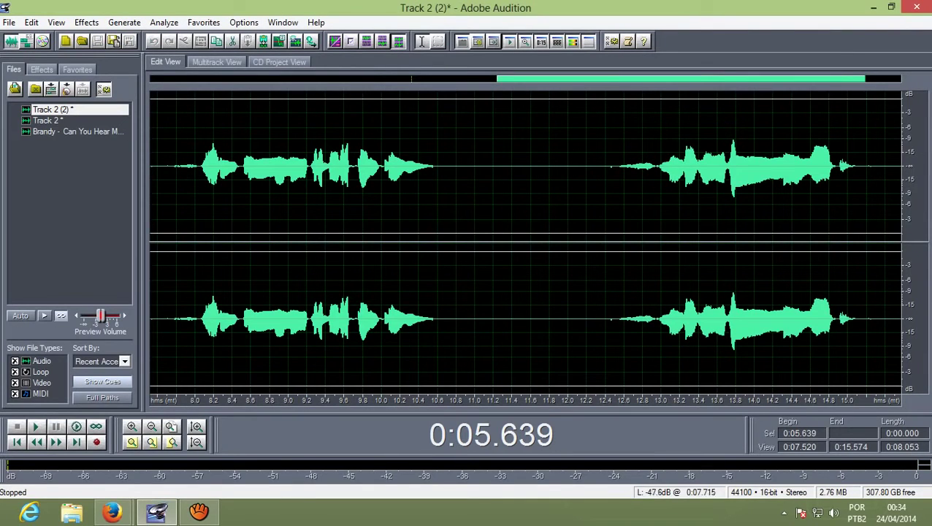
click(162, 166)
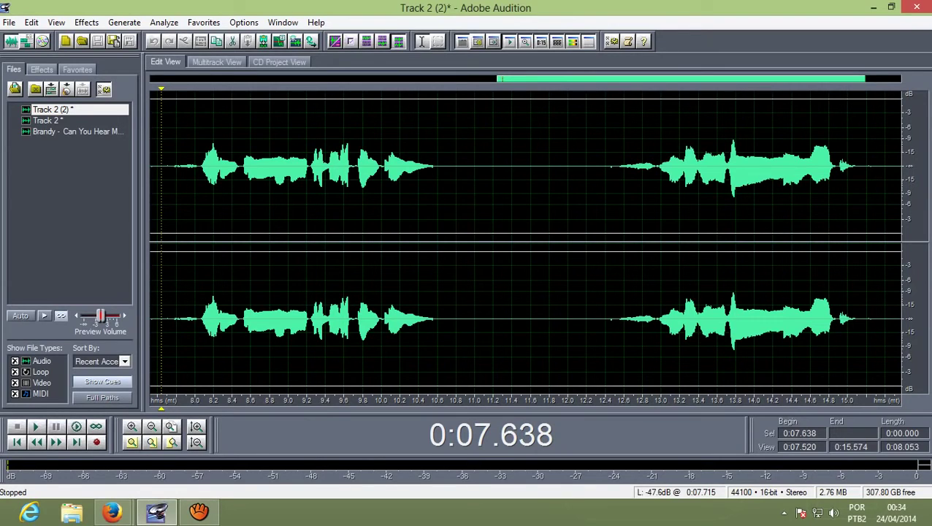
scroll(162, 166, up, 7)
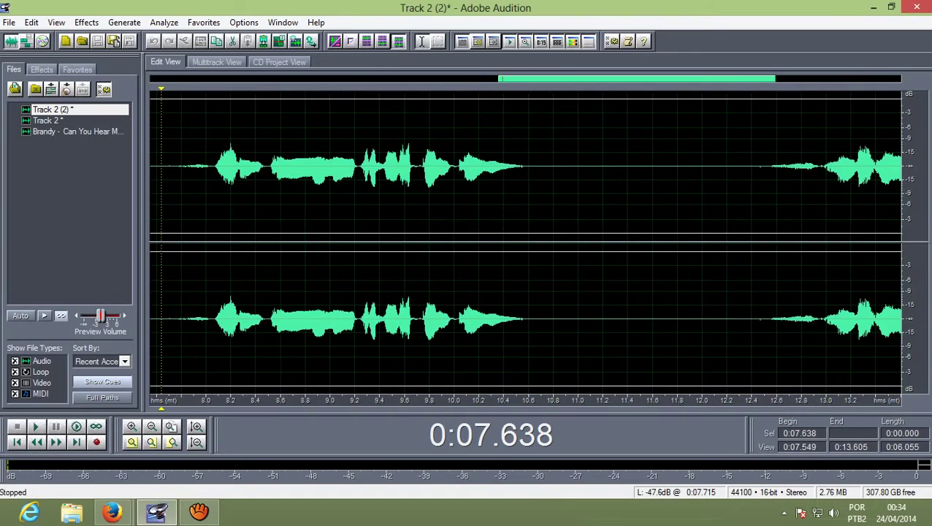
key(equal)
key(equal)
key(equal)
key(equal)
key(equal)
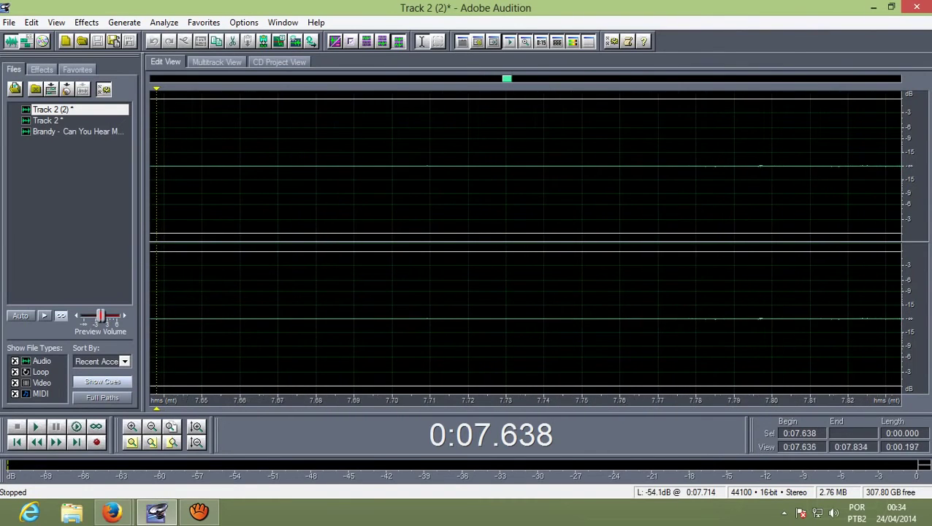
Step: Delete the short quiet segment from 7.639 to 7.644 seconds in the Track 2 (2) waveform
key(equal)
key(equal)
key(equal)
key(equal)
key(equal)
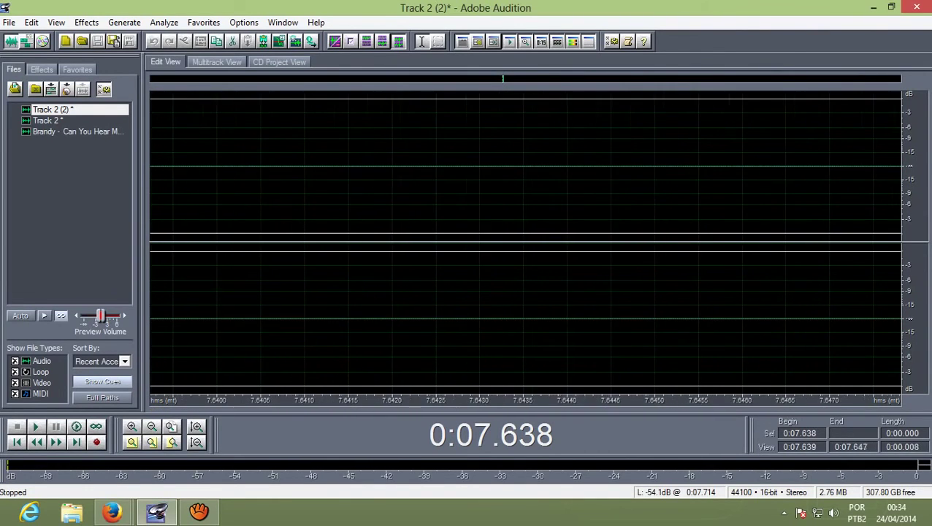
scroll(162, 166, down, 4)
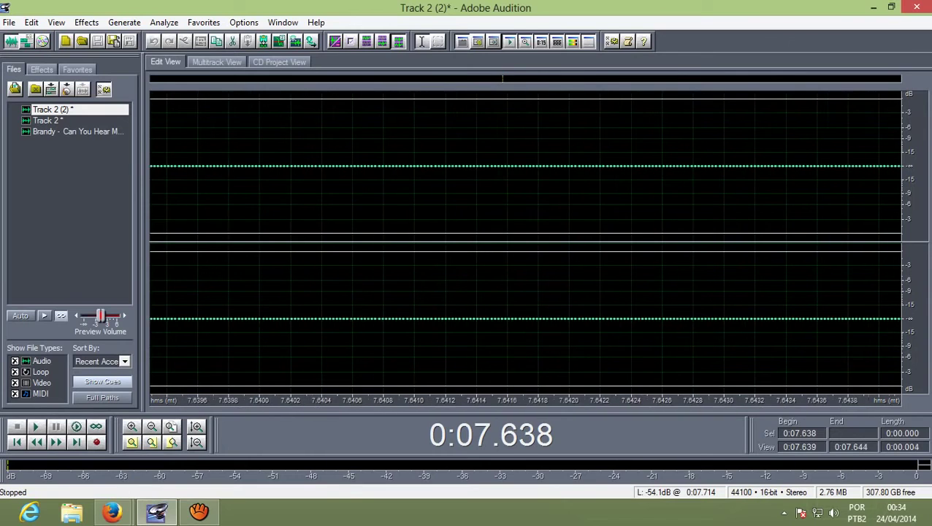
scroll(162, 166, up, 2)
click(161, 165)
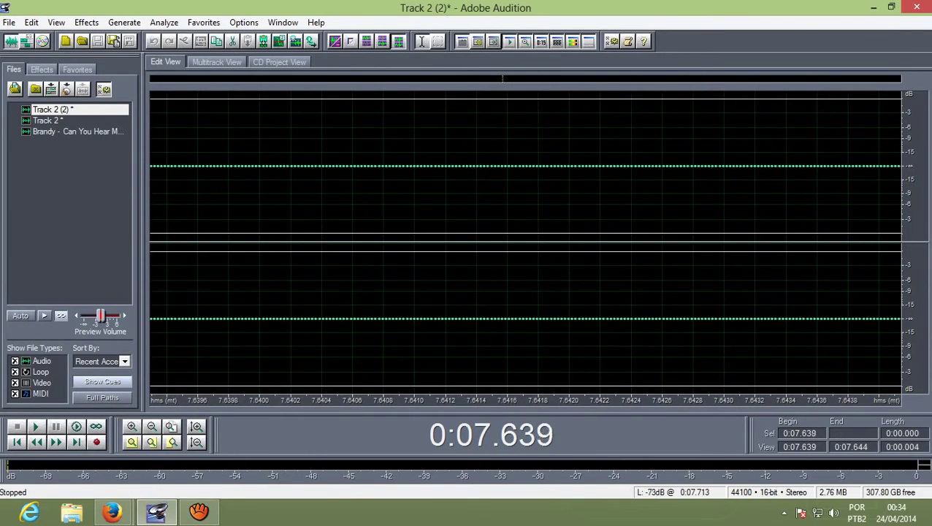
drag(150, 166, 901, 165)
key(shift+Right)
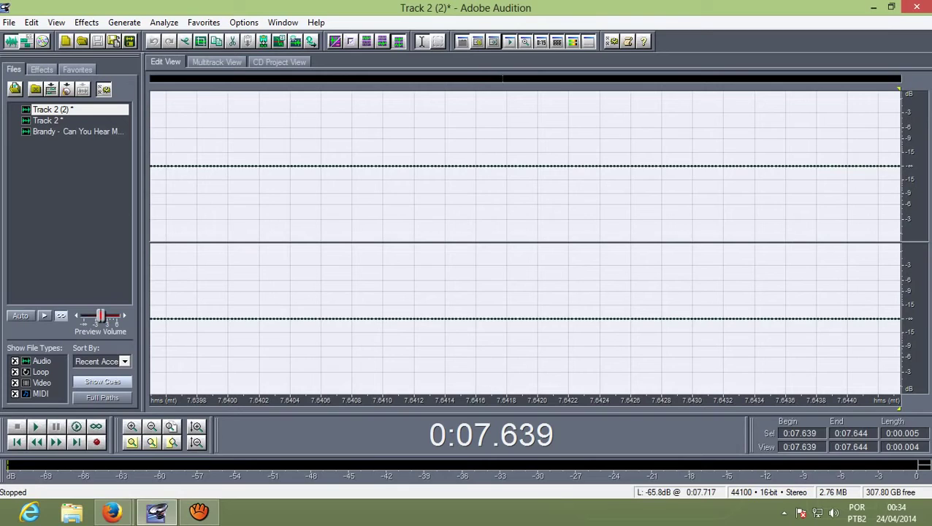
key(Delete)
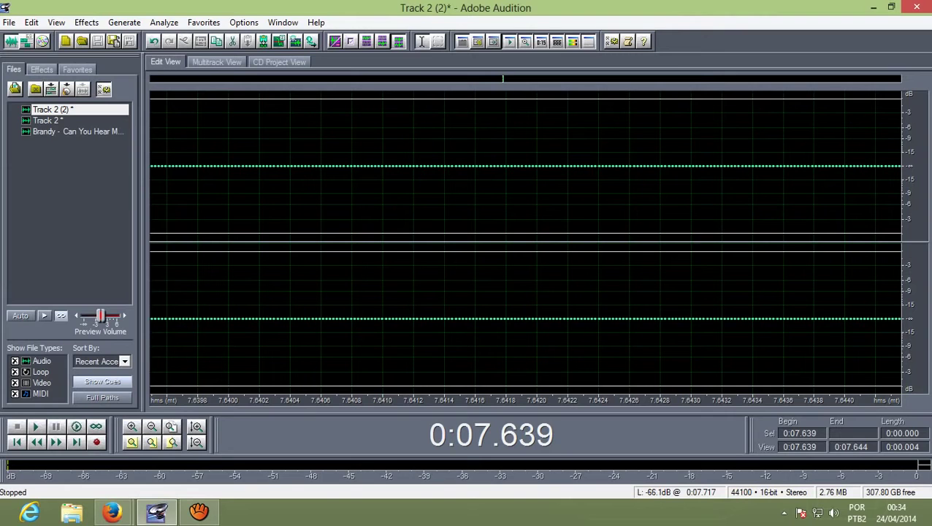
Step: Return to the multitrack session and play the mix from about 6.55 seconds to hear the edited vocal clip
scroll(706, 176, down, 15)
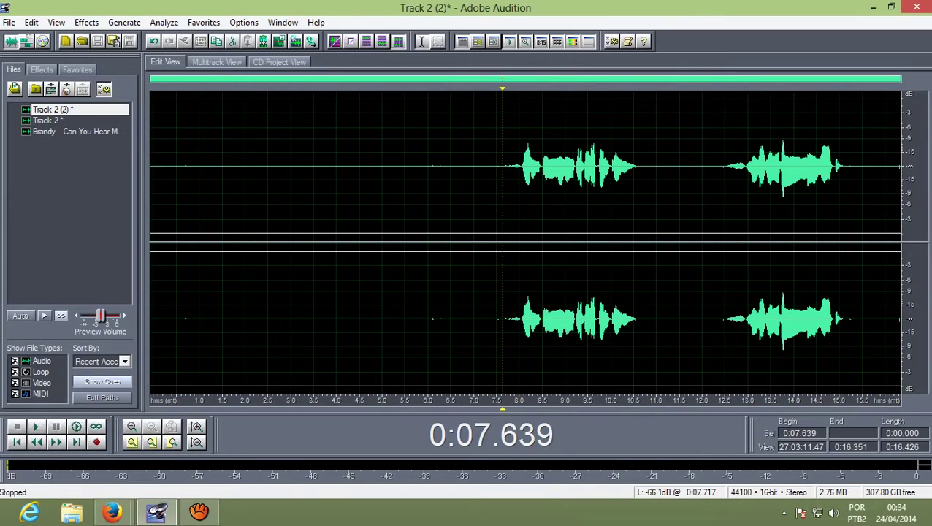
click(492, 176)
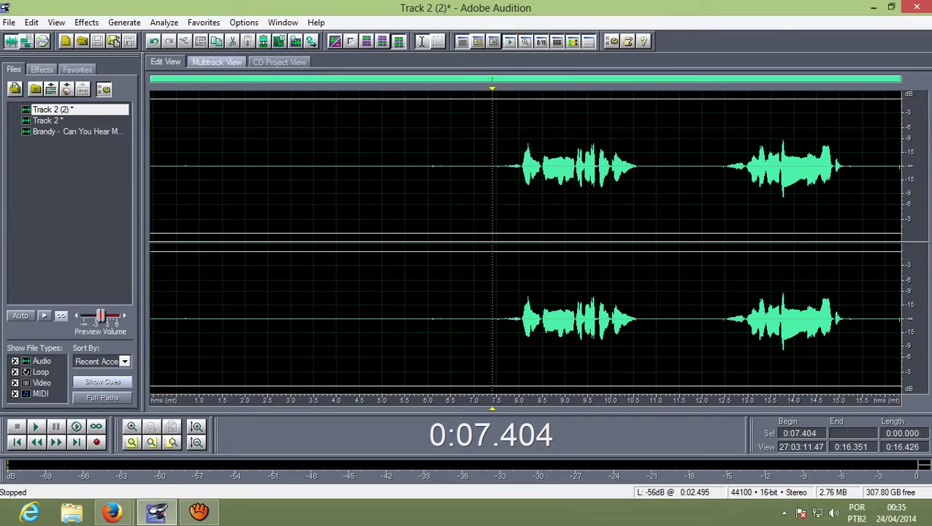
click(216, 62)
drag(318, 88, 309, 88)
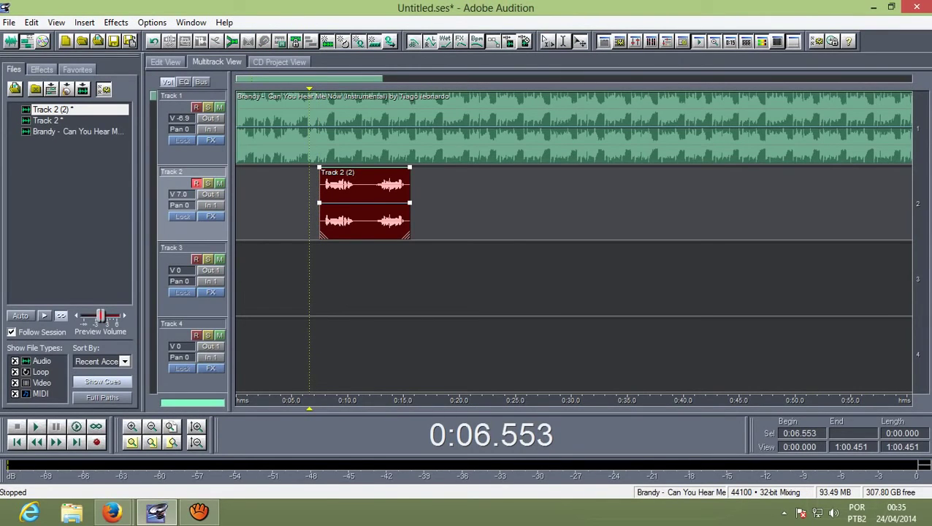
key(space)
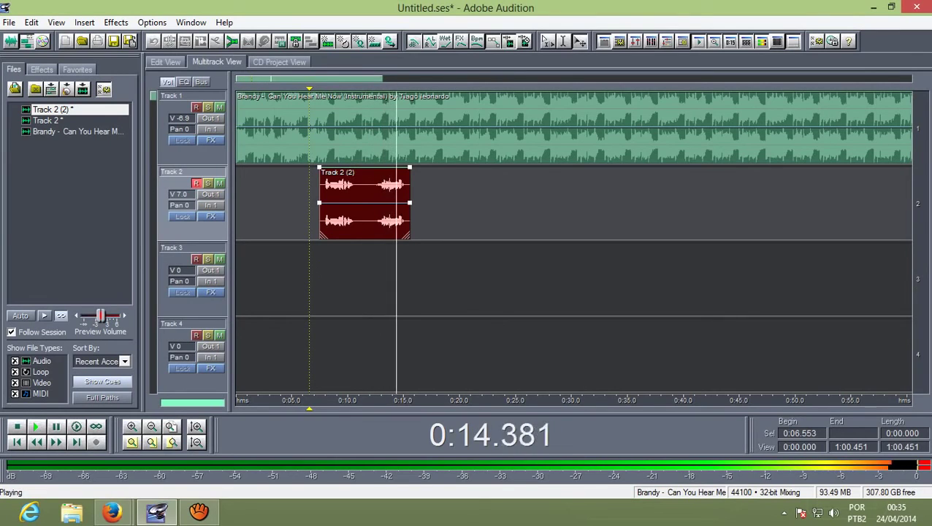
key(space)
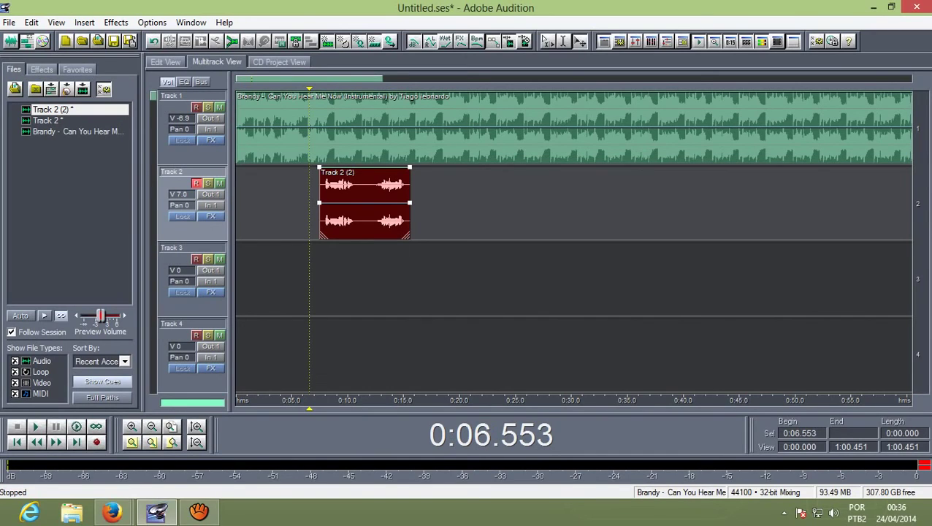
Step: Move the vocal clip along Track 2 so that it starts at about 15 seconds
drag(364, 204, 448, 205)
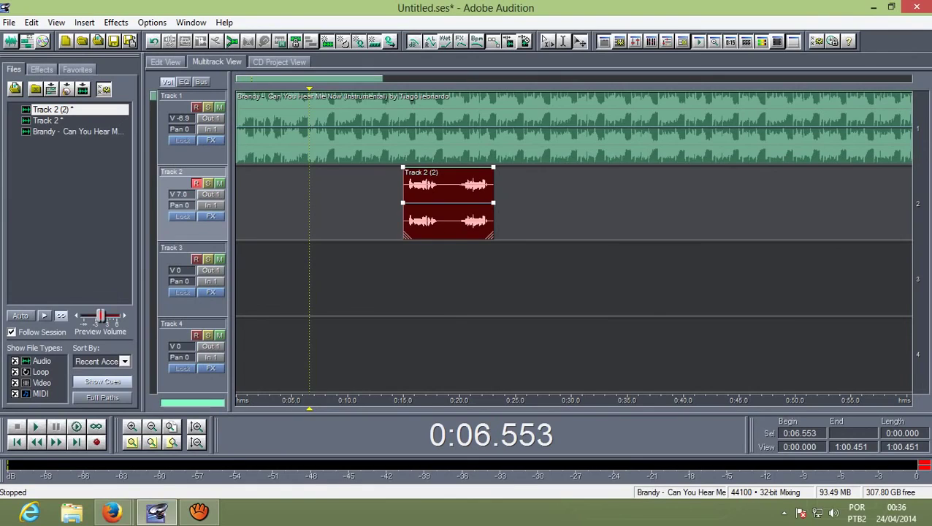
scroll(574, 128, down, 5)
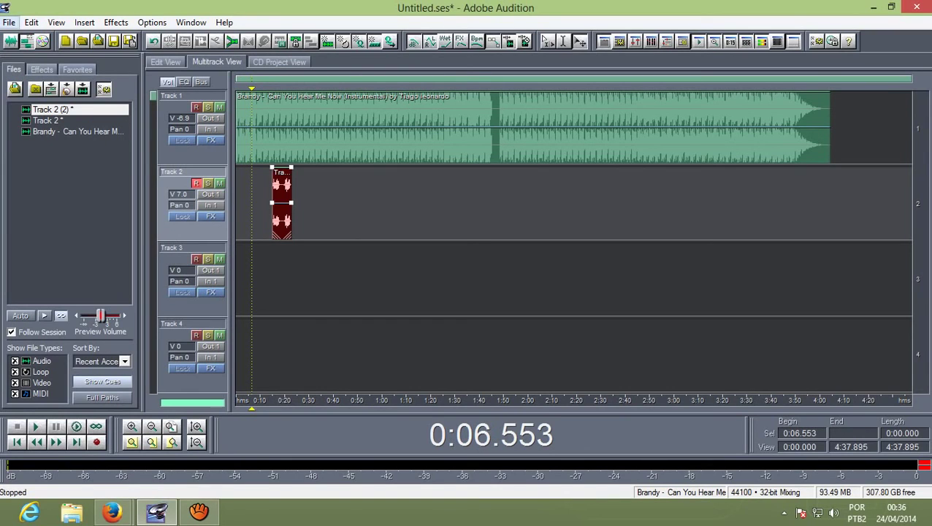
Step: Start an audio export of the session's mixdown in the VERSÕES músicas folder and name the file kkkk
click(9, 22)
mouse_move(182, 218)
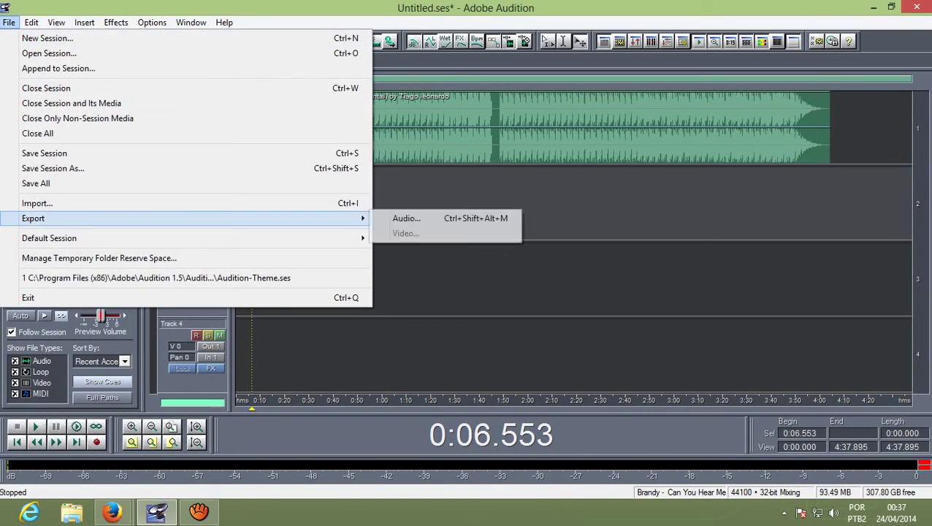
click(407, 218)
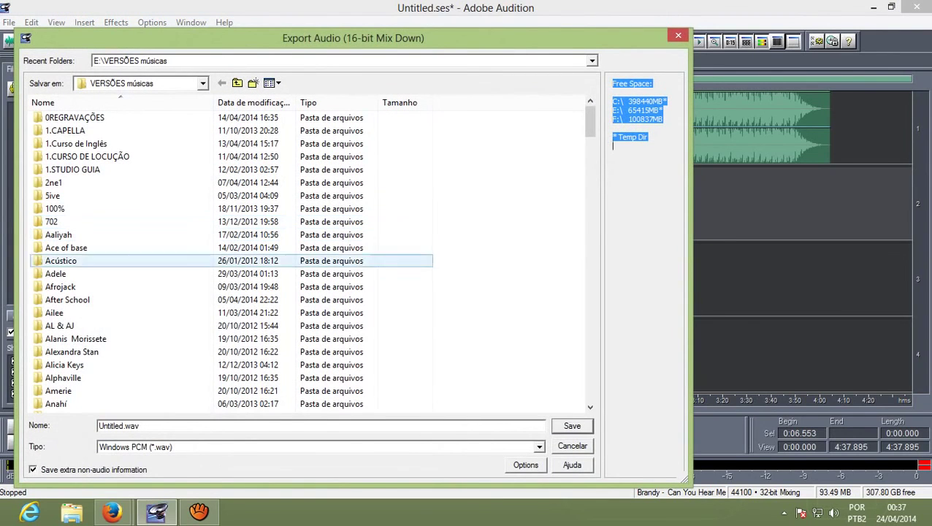
double_click(119, 425)
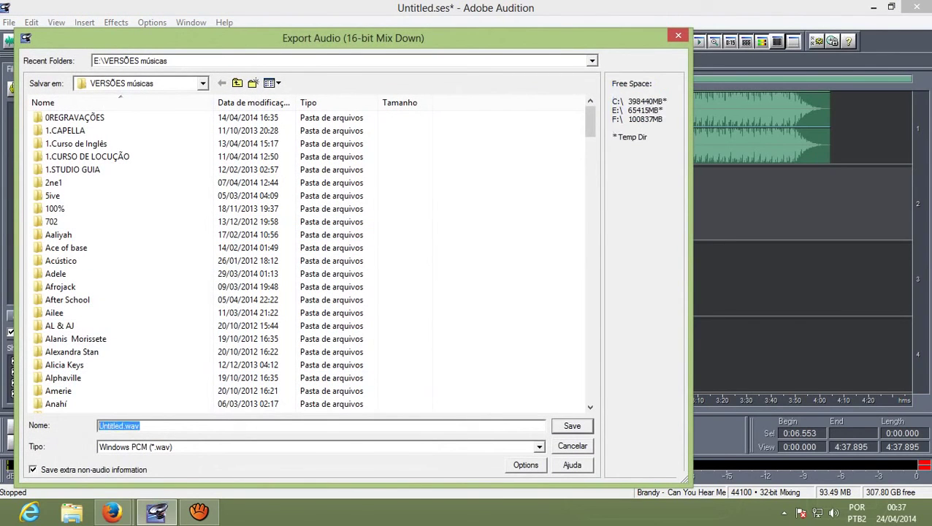
text(kkkk)
Step: Look through the available file types for the mixdown export, including mp3PRO, and keep Windows PCM (*.wav)
click(539, 446)
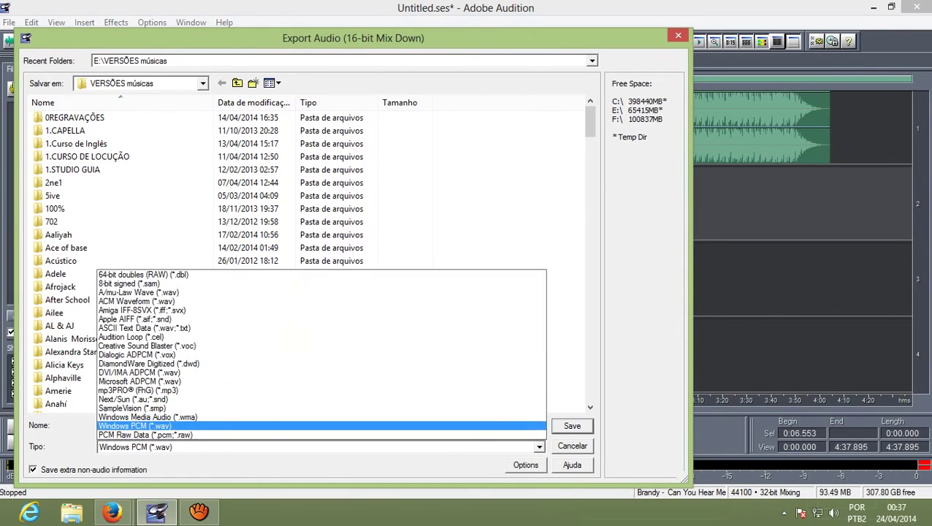
key(Up)
key(Up)
key(Up)
key(Up)
key(Up)
key(Up)
key(Up)
key(Up)
key(Up)
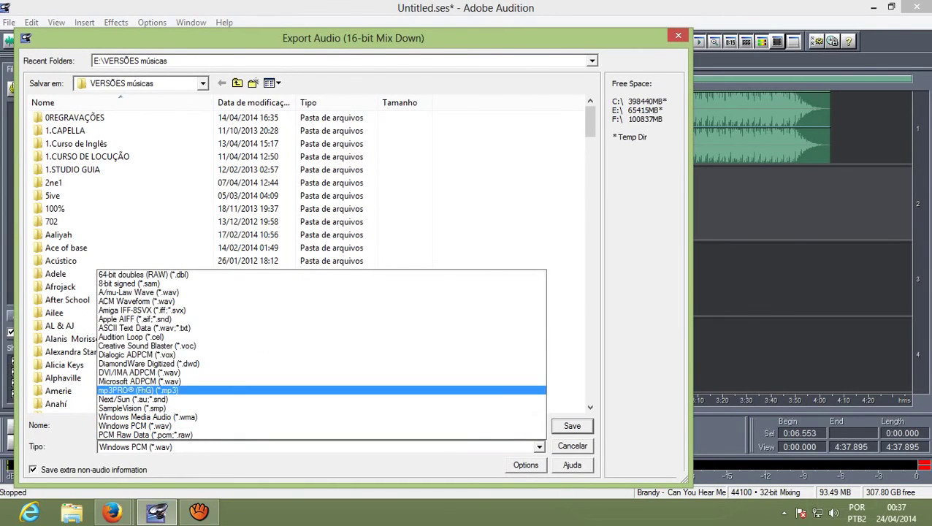
key(Down)
key(Down)
key(Down)
key(Down)
key(Down)
key(Down)
key(Down)
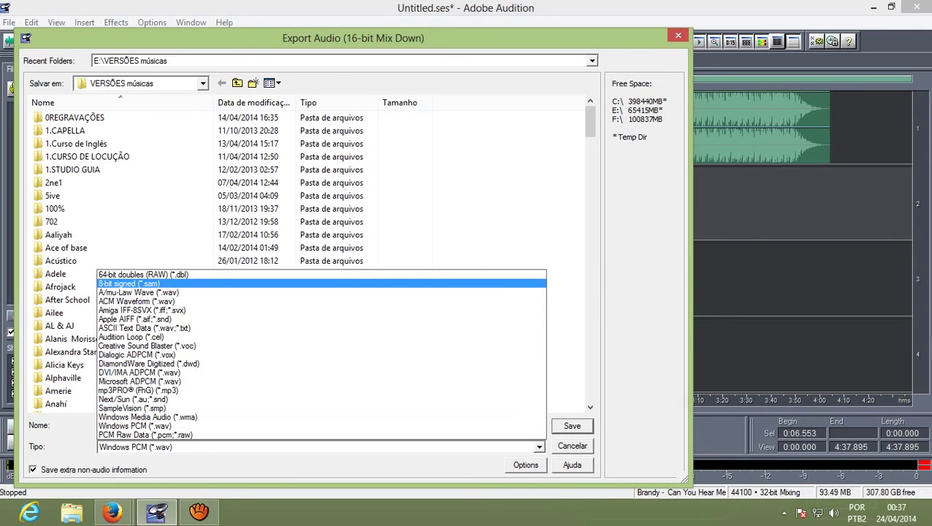
key(Escape)
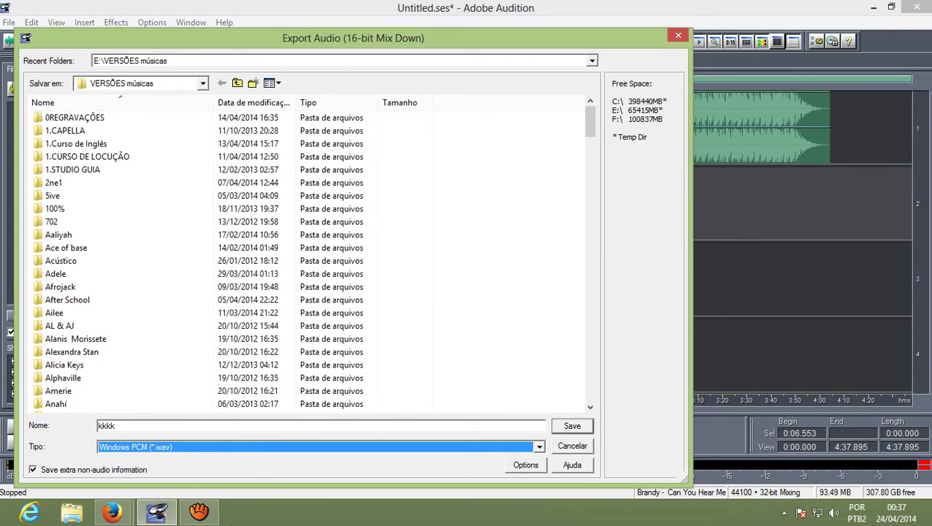
mouse_move(205, 518)
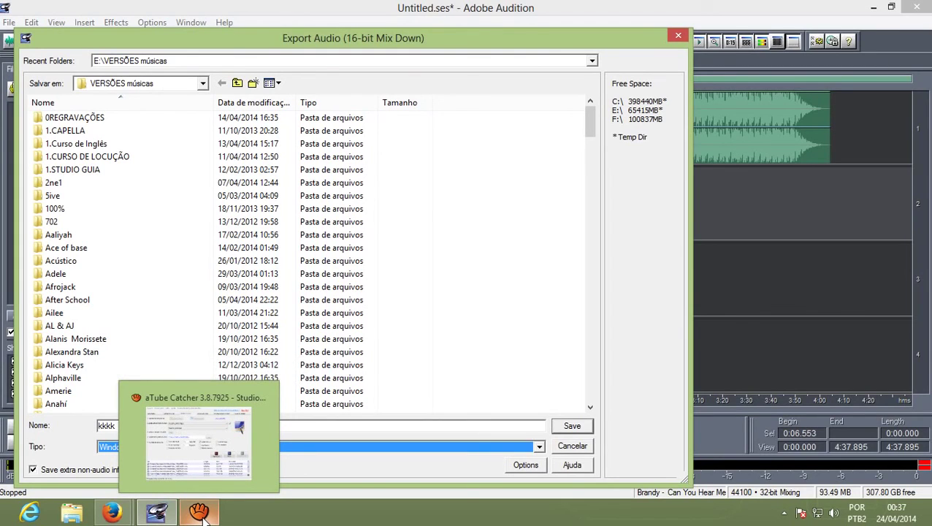
click(205, 517)
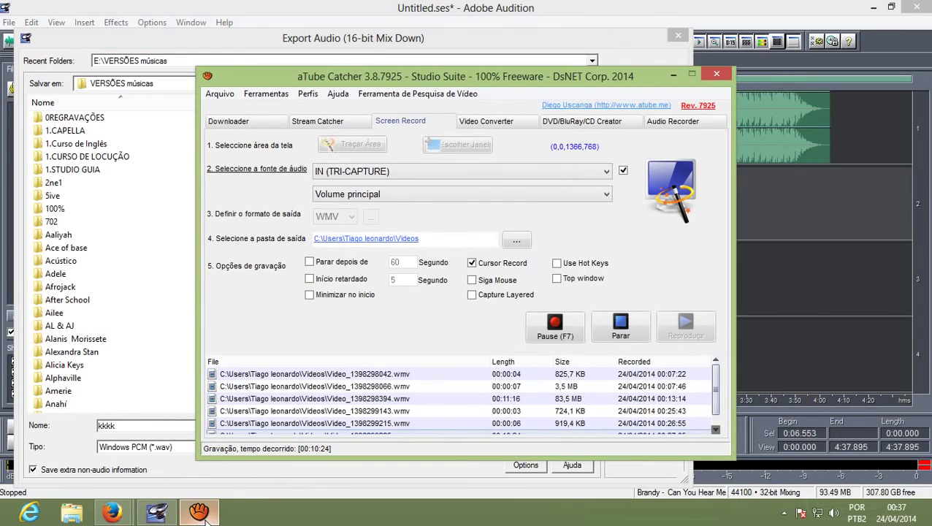